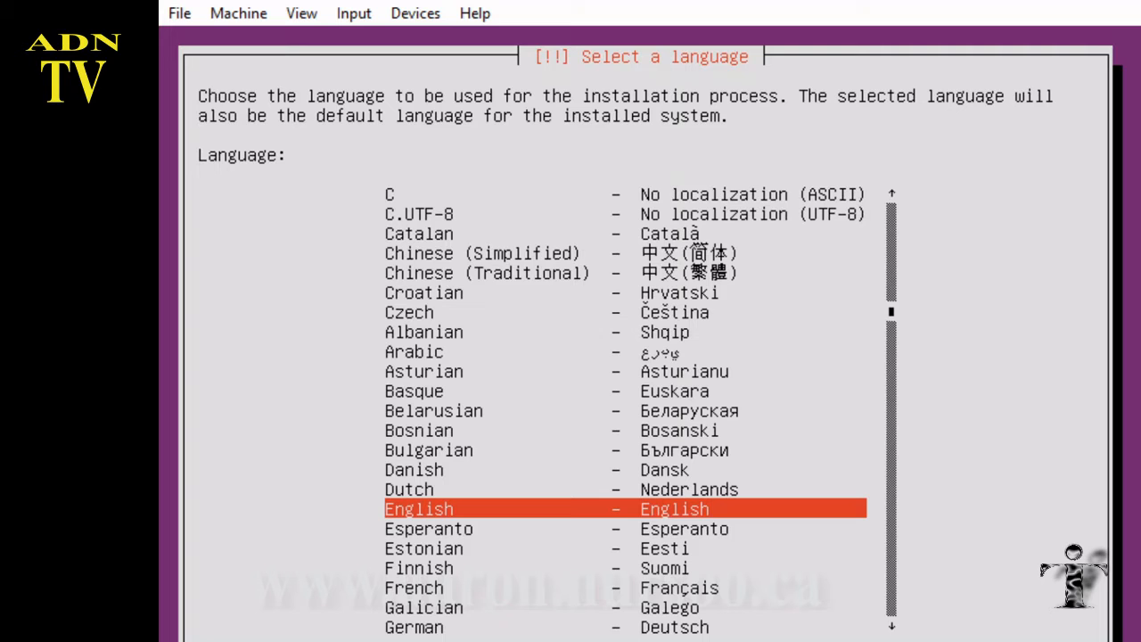
# Step: Choose English as the installation language and Canada as the location
pyautogui.press('Return')
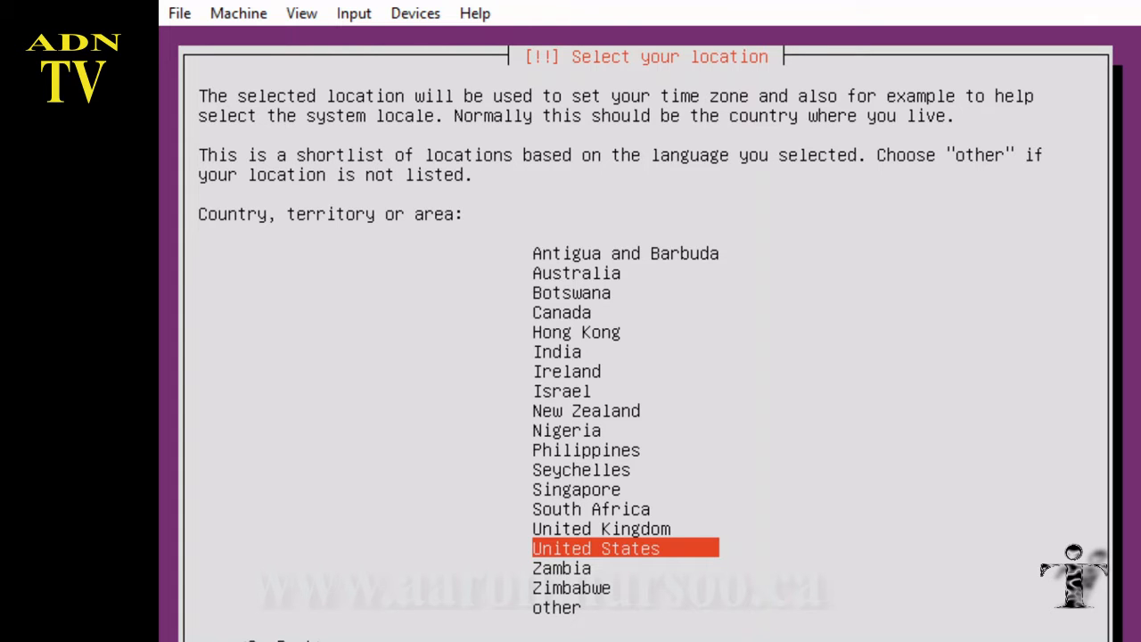
pyautogui.press('Up')
pyautogui.press('Up')
pyautogui.press('Up')
pyautogui.press('Up')
pyautogui.press('Up')
pyautogui.press('Up')
pyautogui.press('Up')
pyautogui.press('Up')
pyautogui.press('Up')
pyautogui.press('Up')
pyautogui.press('Up')
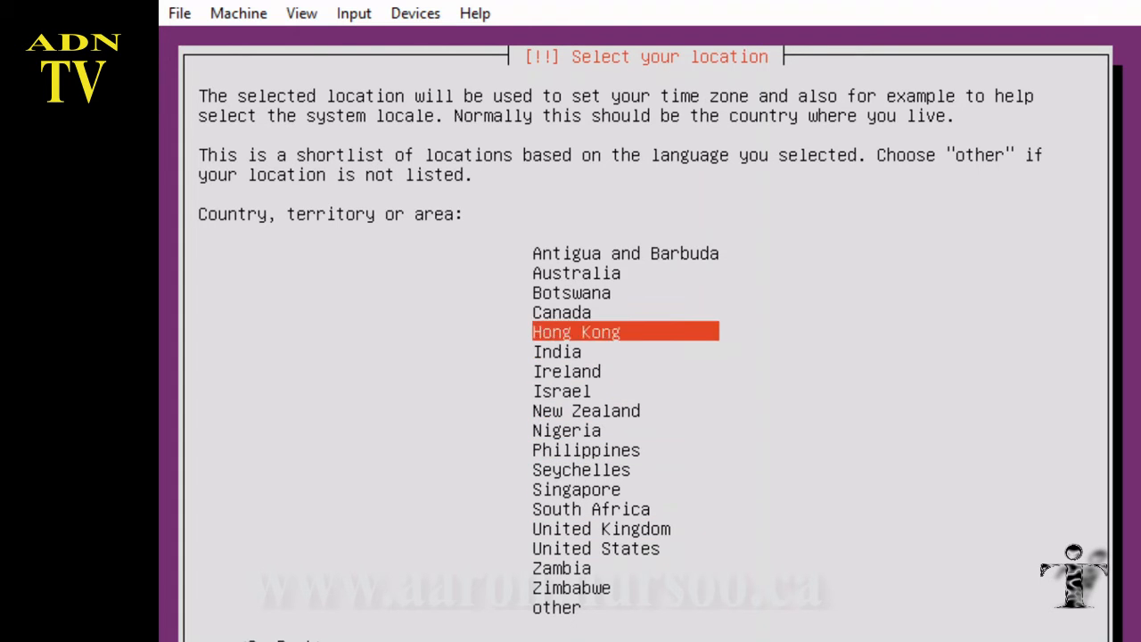
pyautogui.press('Up')
pyautogui.press('Return')
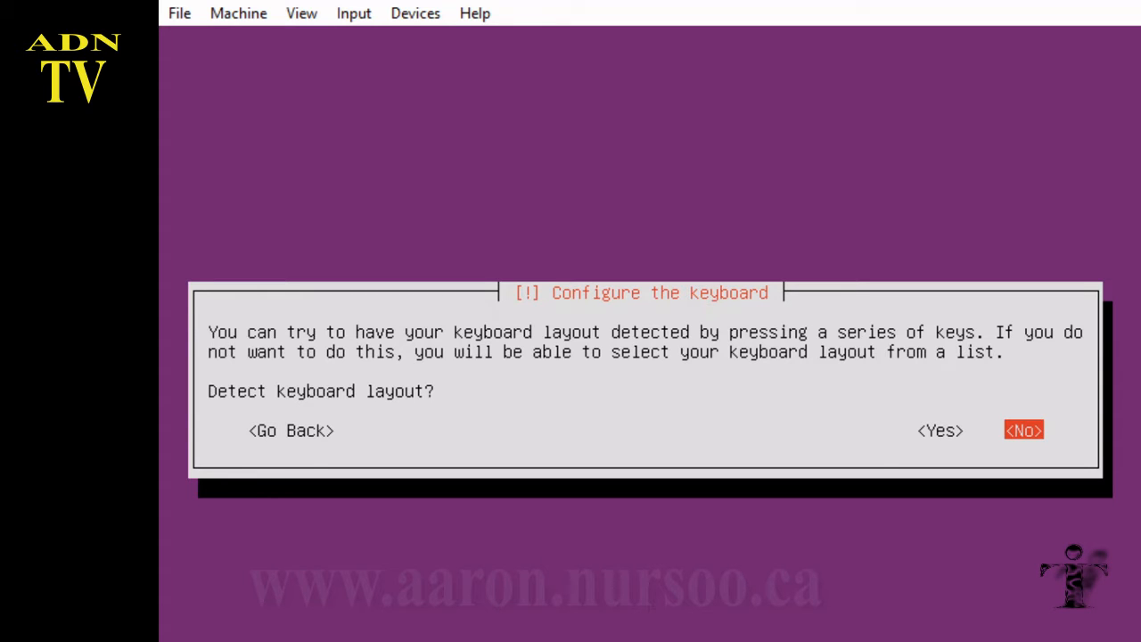
# Step: Decline keyboard auto-detection and accept English (US) as the keyboard country and layout
pyautogui.press('Return')
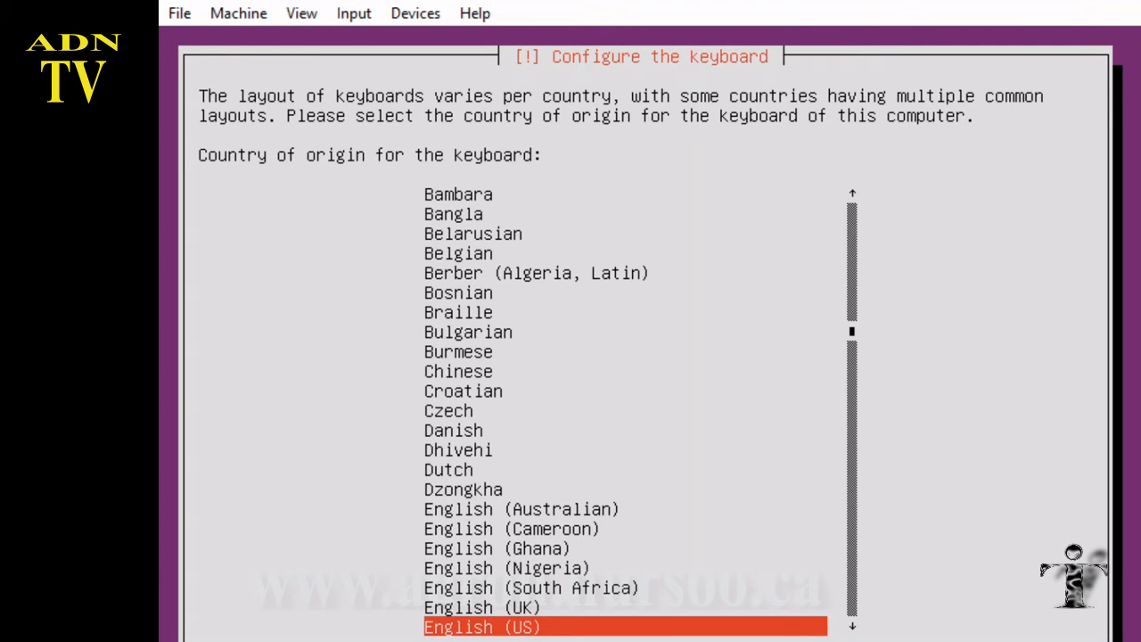
pyautogui.press('Return')
pyautogui.press('Return')
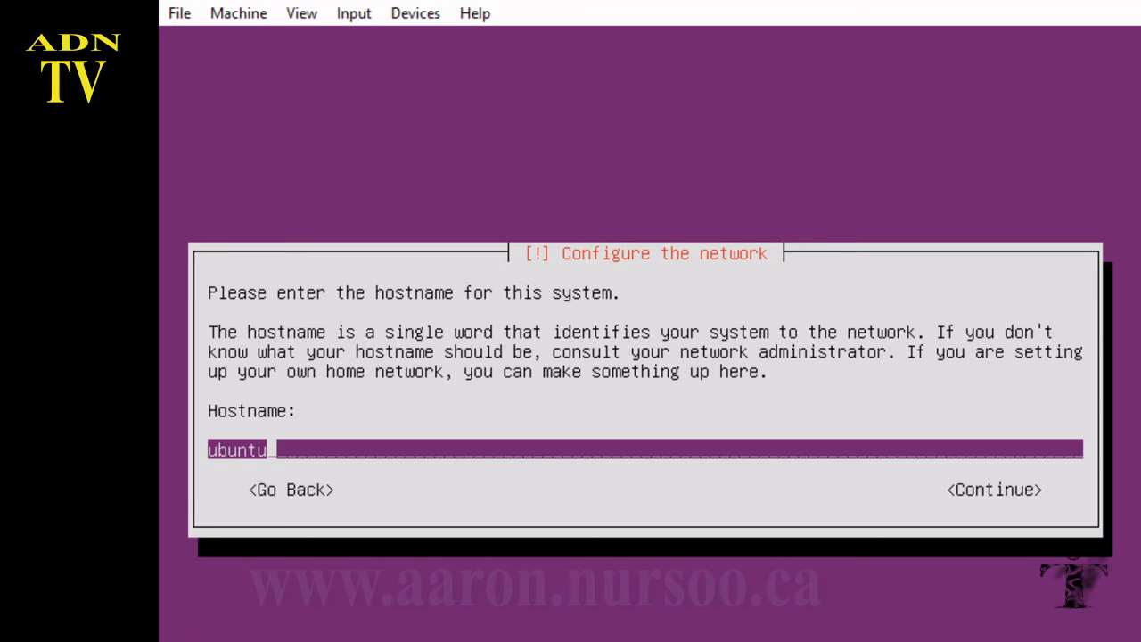
# Step: Replace the default hostname 'ubuntu' with 'myubuntu'
pyautogui.press('BackSpace')
pyautogui.press('BackSpace')
pyautogui.press('BackSpace')
pyautogui.press('BackSpace')
pyautogui.press('BackSpace')
pyautogui.press('BackSpace')
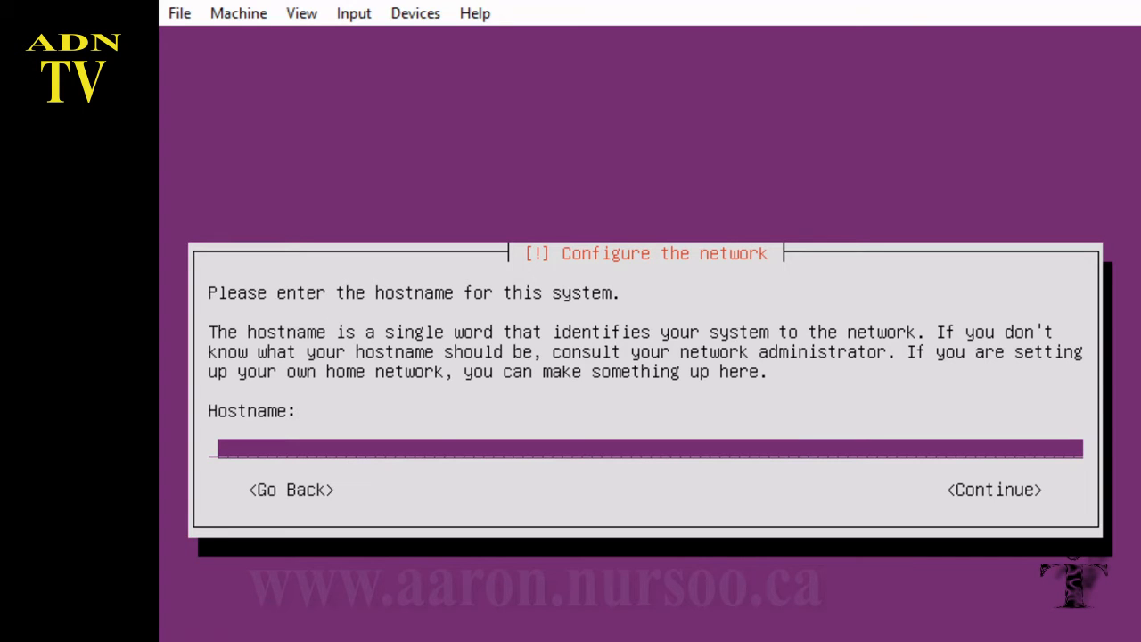
pyautogui.write('myubuntu')
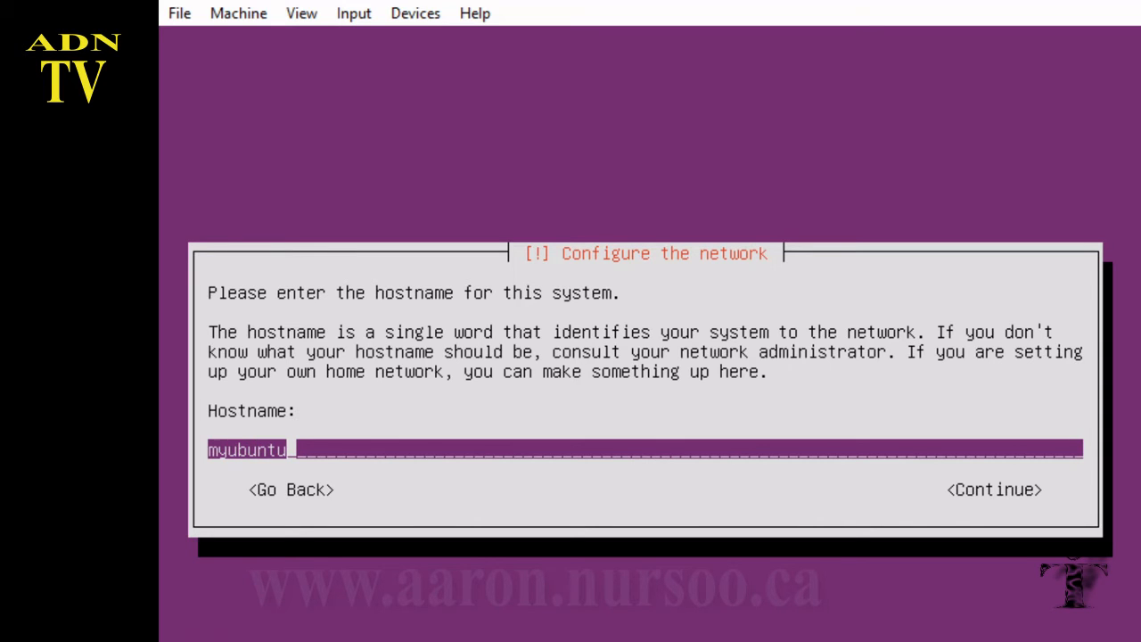
pyautogui.press('Tab')
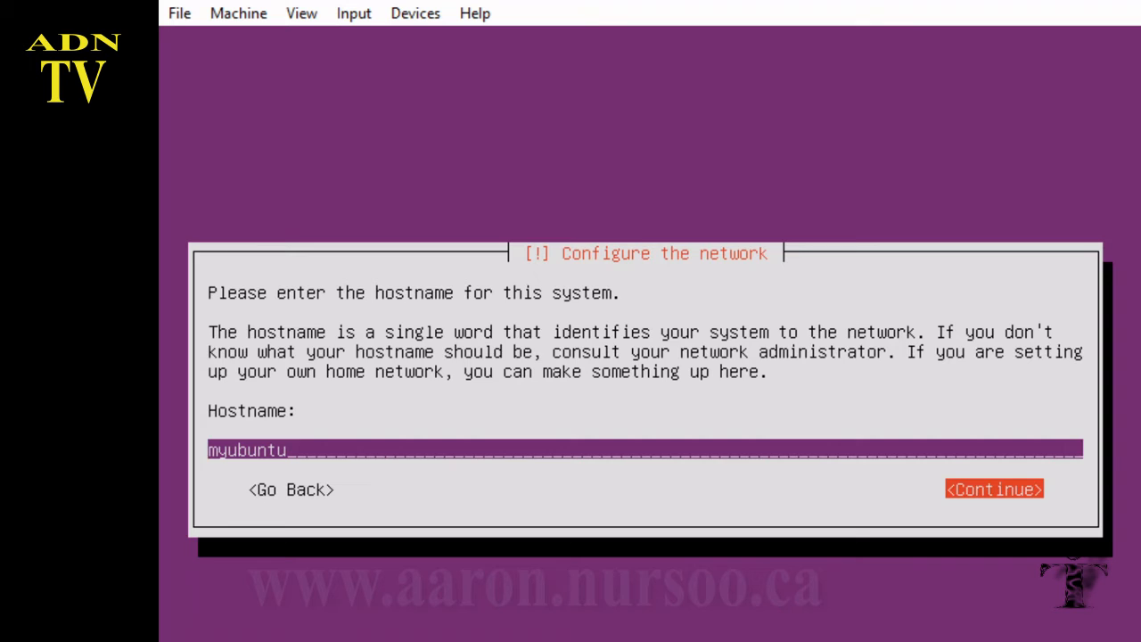
pyautogui.press('Return')
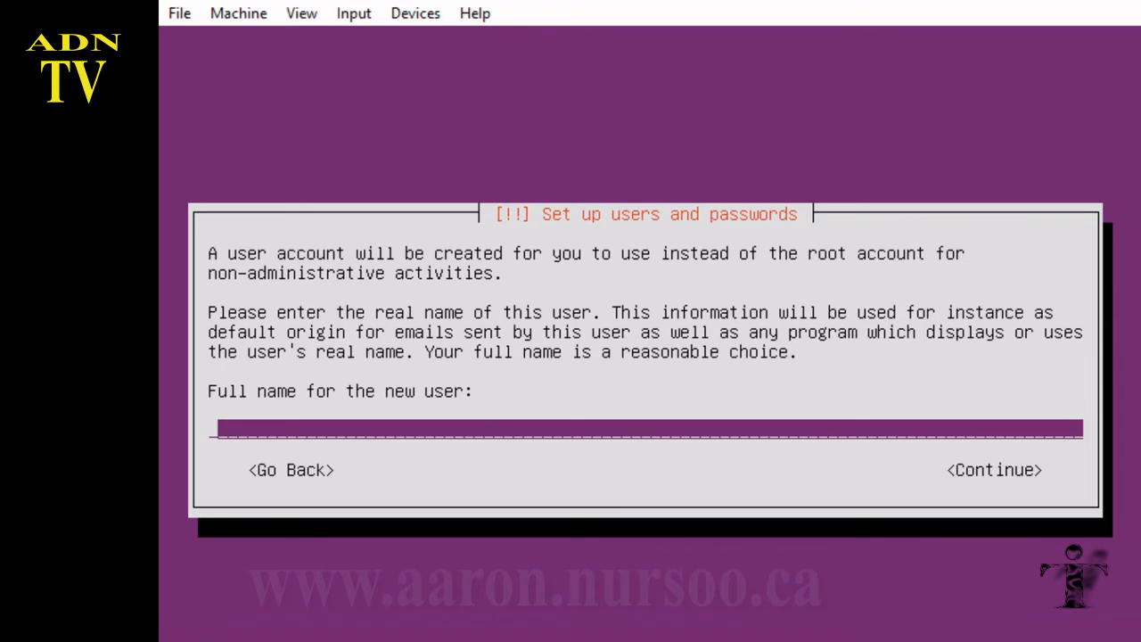
# Step: Enter the new user's full name and accept the suggested username
pyautogui.write('ubuntuu')
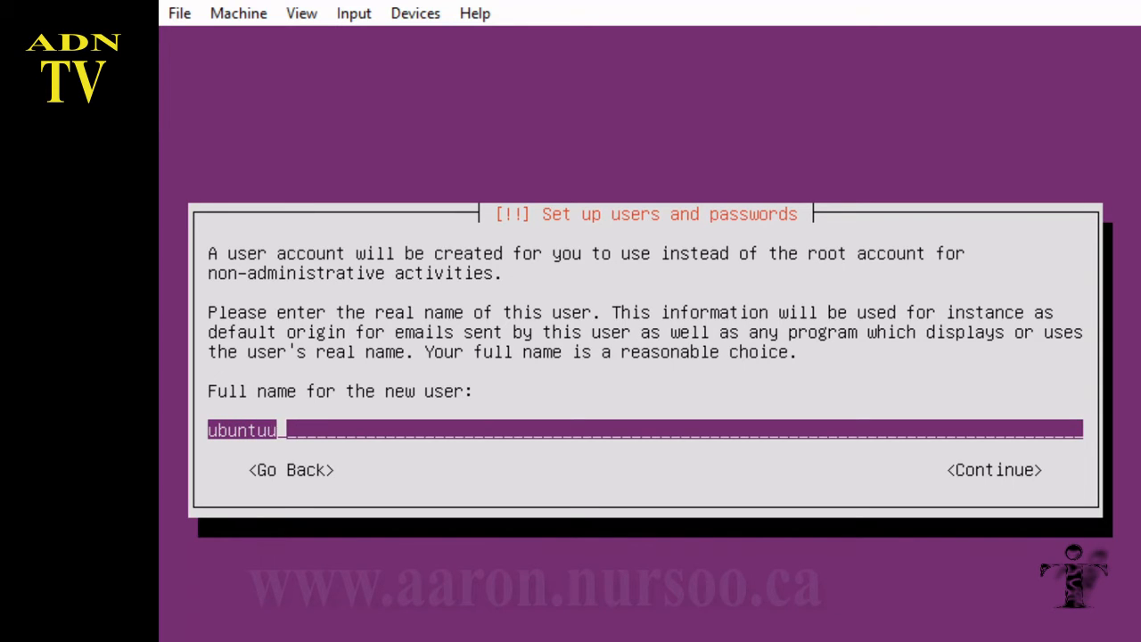
pyautogui.write('ser')
pyautogui.press('Tab')
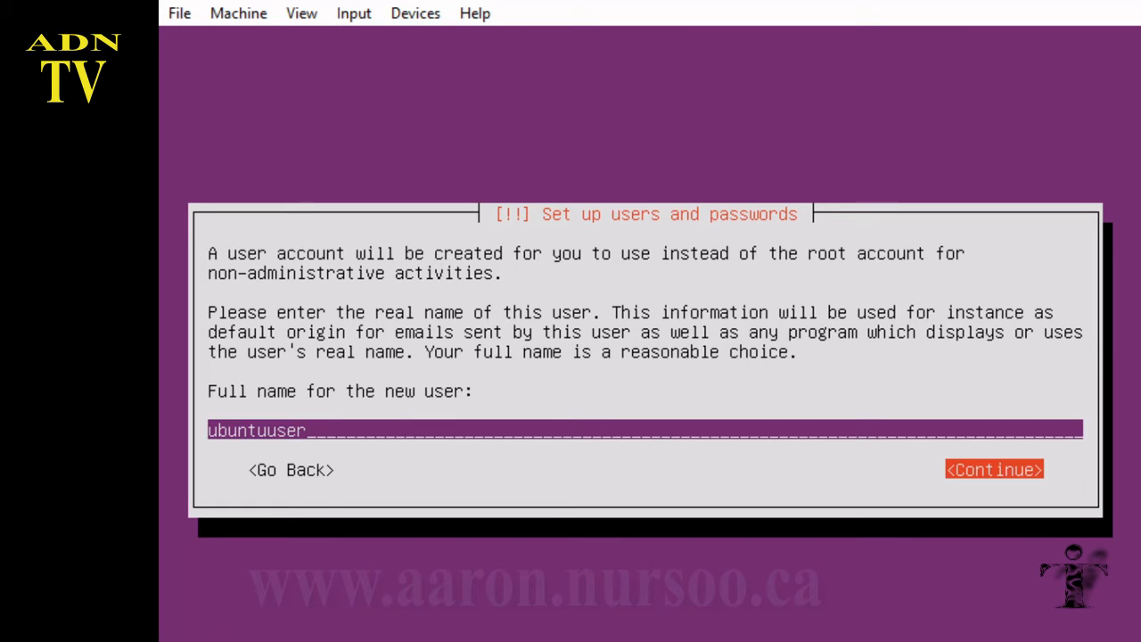
pyautogui.press('Return')
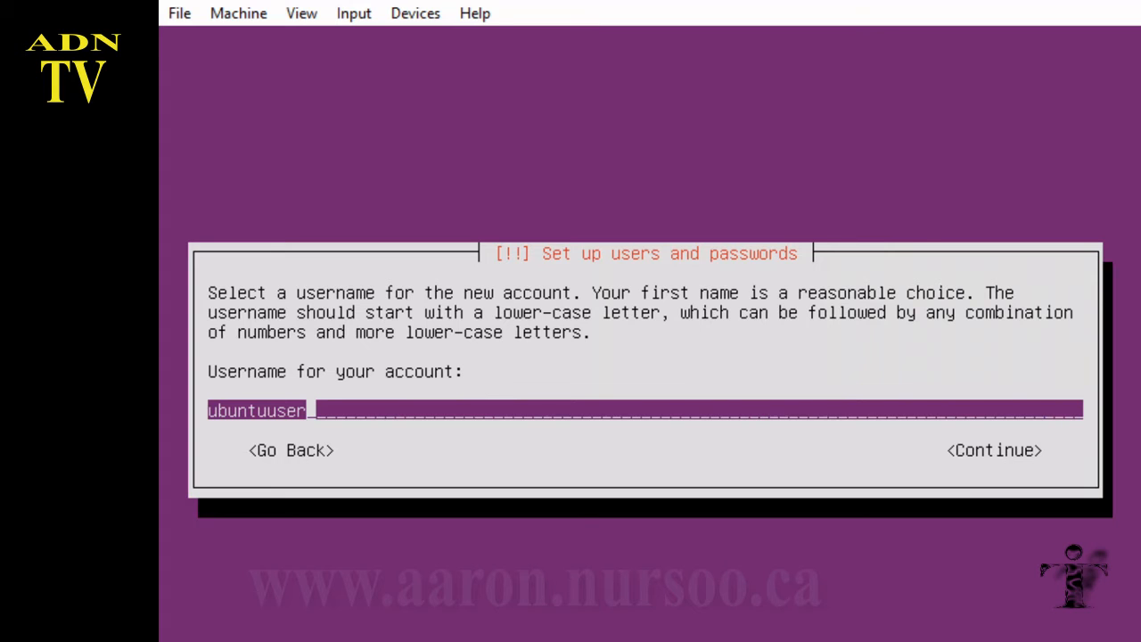
pyautogui.press('Tab')
pyautogui.press('Return')
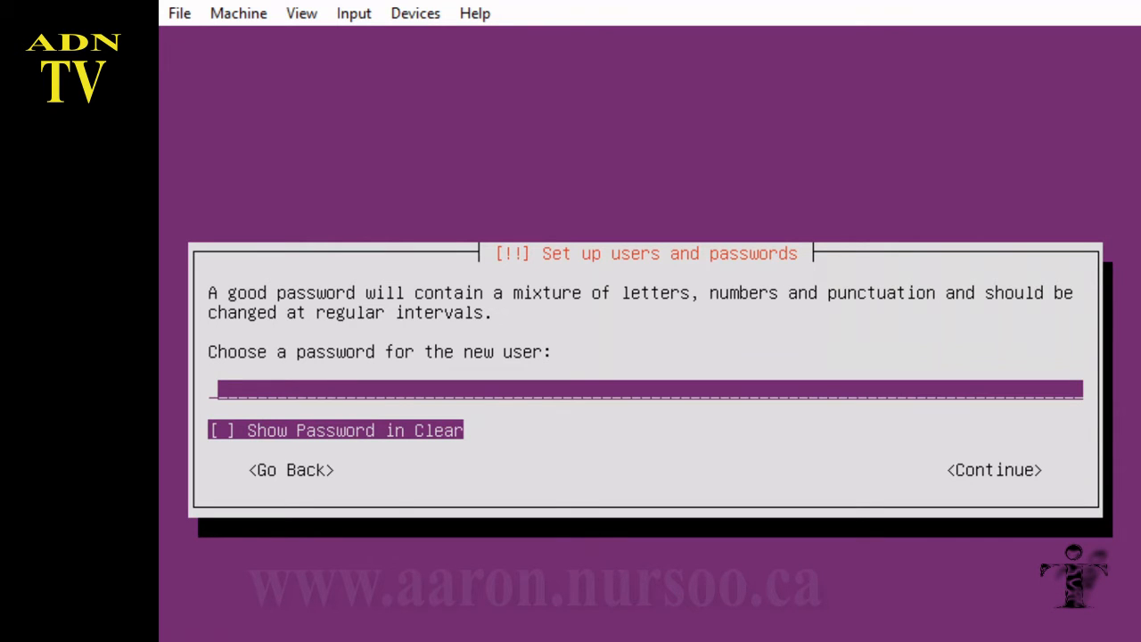
# Step: Set the account password and re-enter it to verify, with Show Password in Clear checked
pyautogui.write('*****')
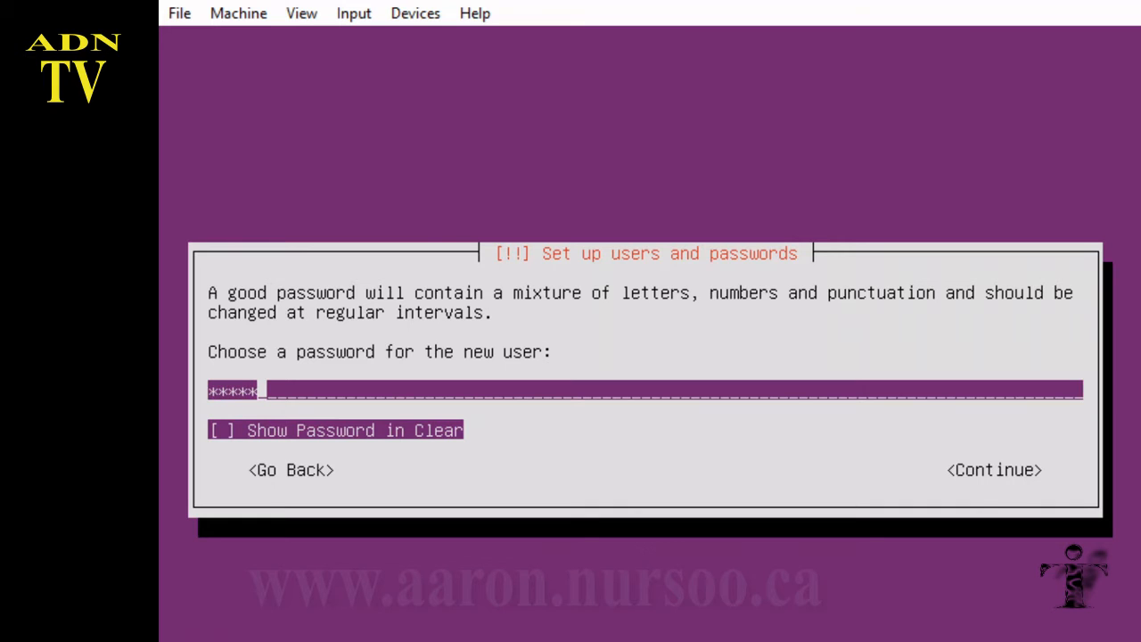
pyautogui.write('***')
pyautogui.press('Tab')
pyautogui.press('space')
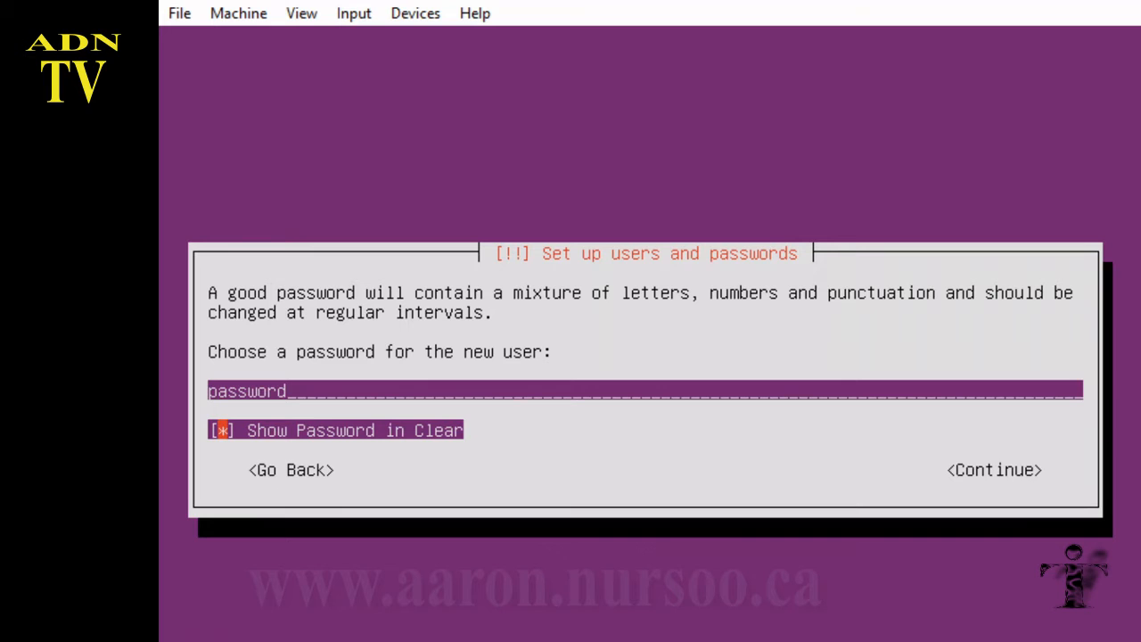
pyautogui.press('Tab')
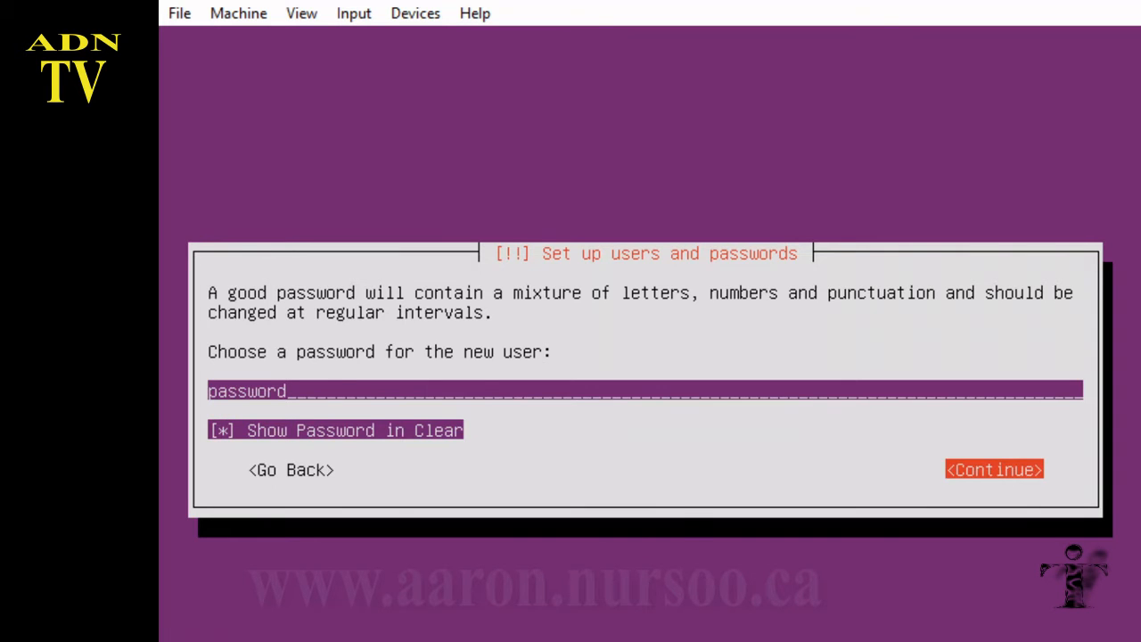
pyautogui.press('Return')
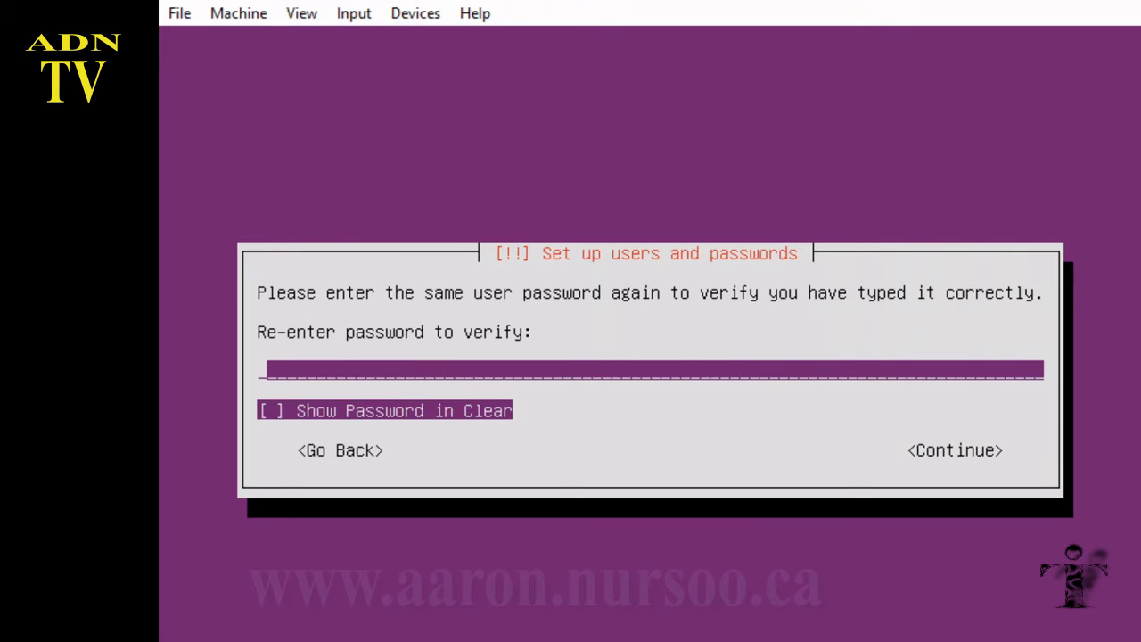
pyautogui.write('password')
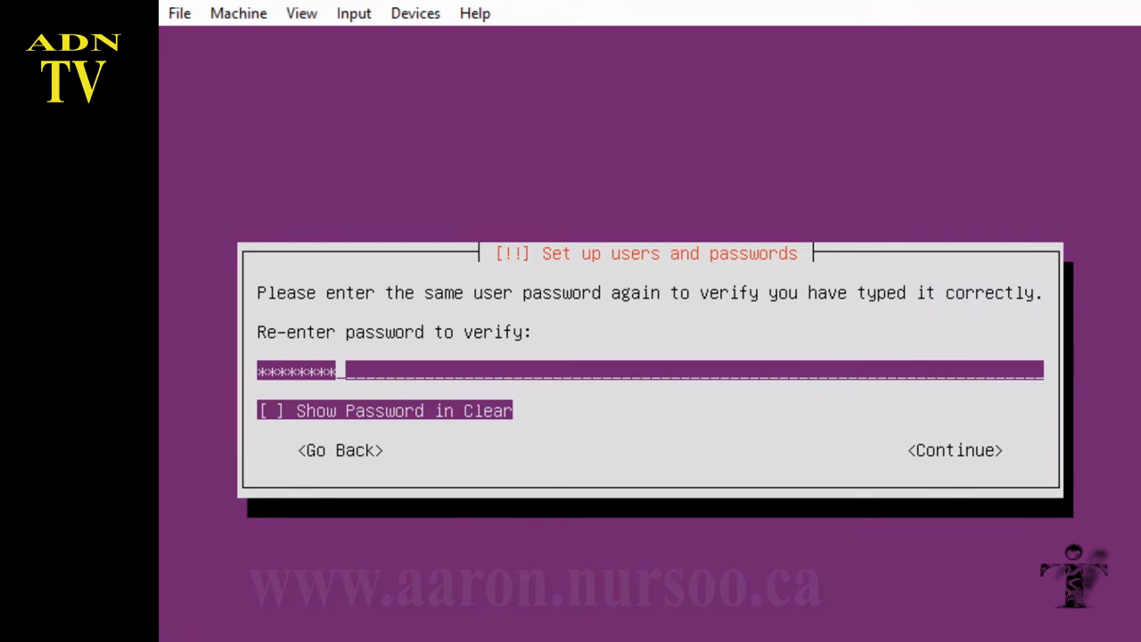
pyautogui.press('Tab')
pyautogui.press('space')
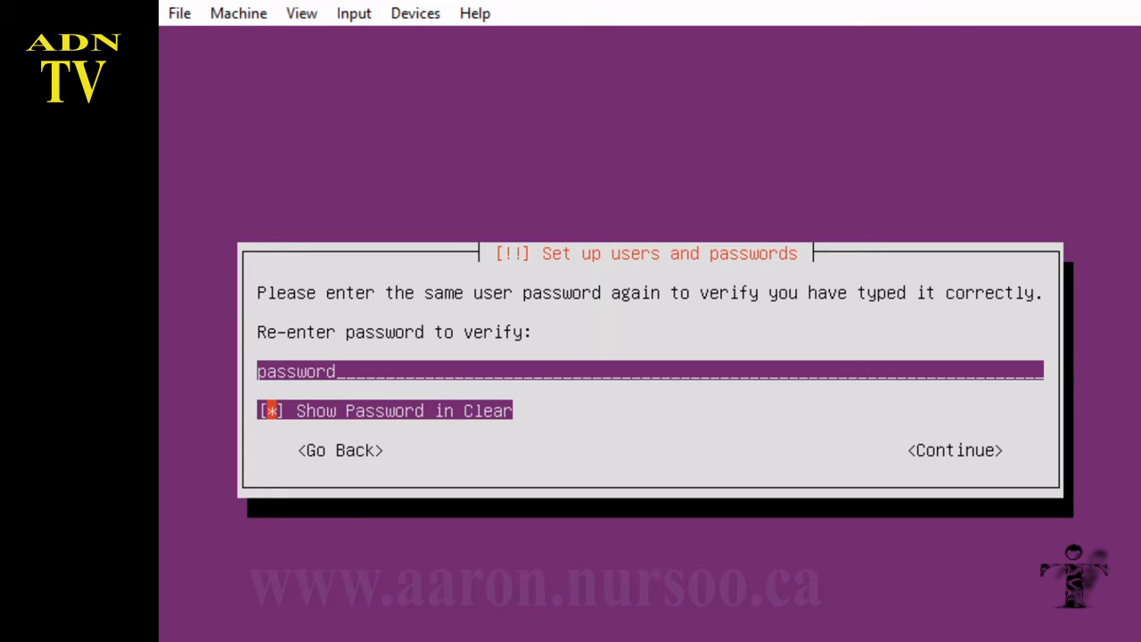
pyautogui.press('Tab')
pyautogui.press('Return')
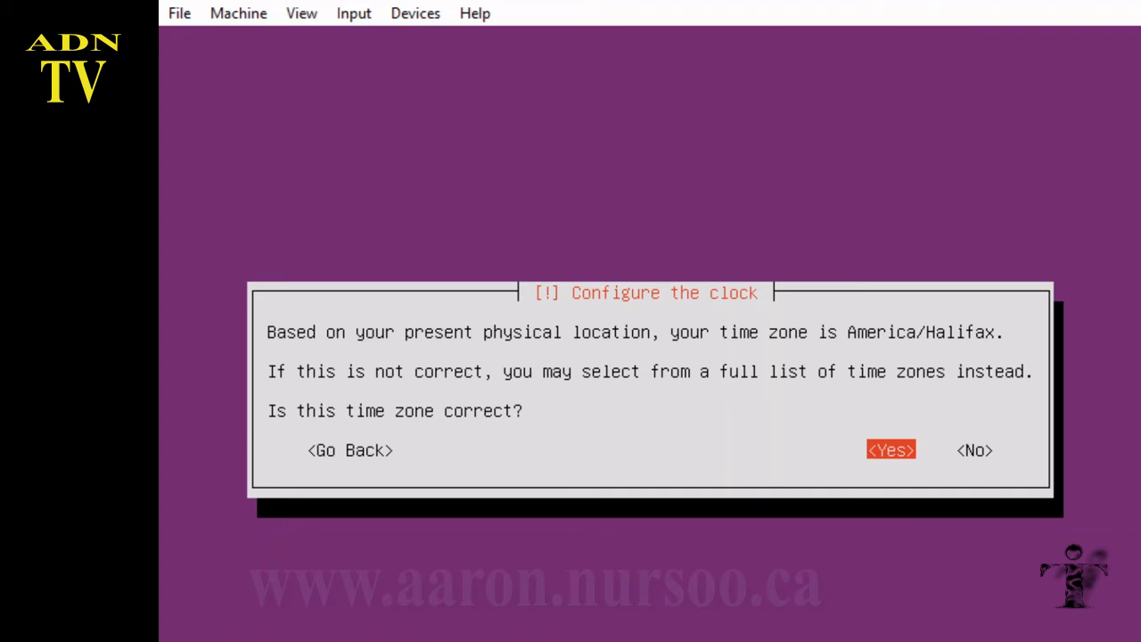
# Step: Reject the suggested America/Halifax time zone and choose Eastern instead
pyautogui.press('Right')
pyautogui.press('Return')
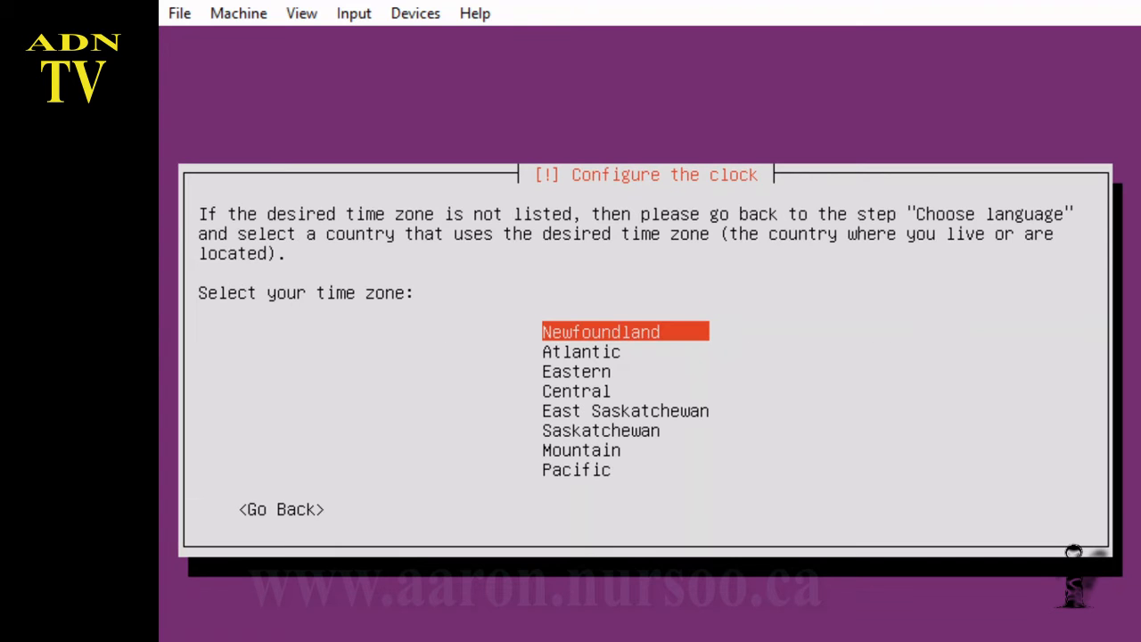
pyautogui.press('Down')
pyautogui.press('Down')
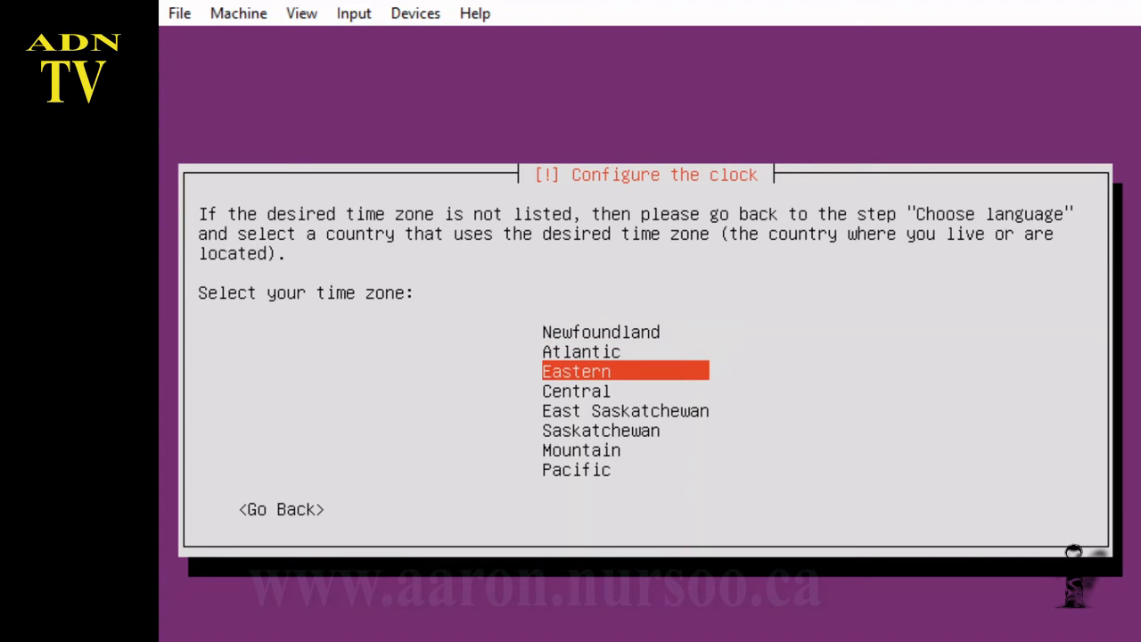
pyautogui.press('Return')
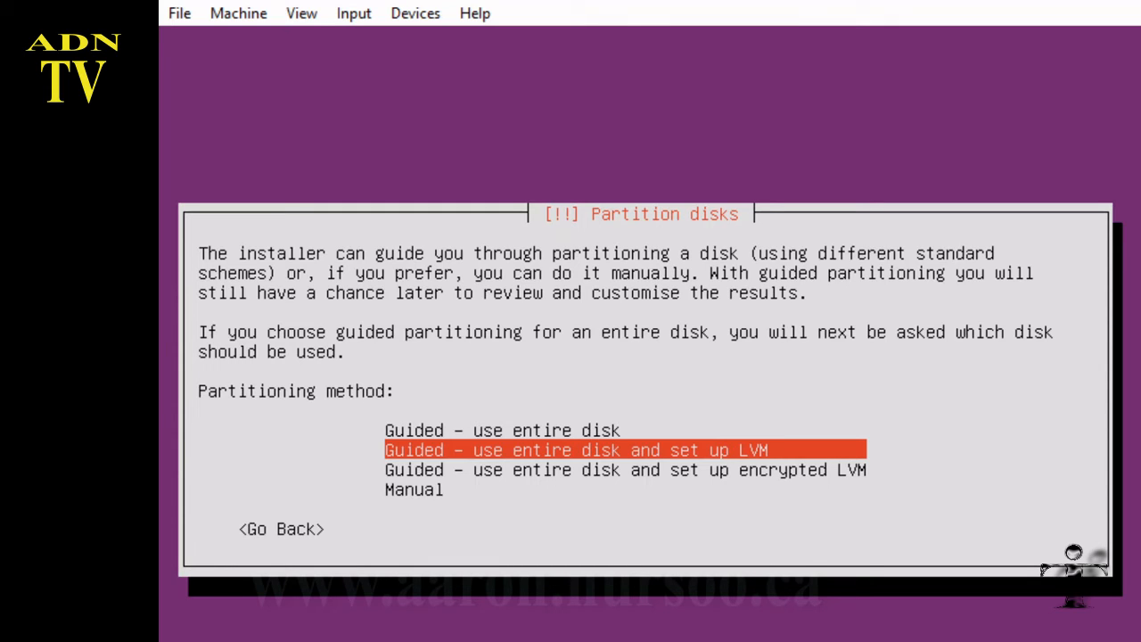
# Step: Partition the whole 10.7 GB SCSI3 disk with guided LVM and write root and swap volumes
pyautogui.press('Return')
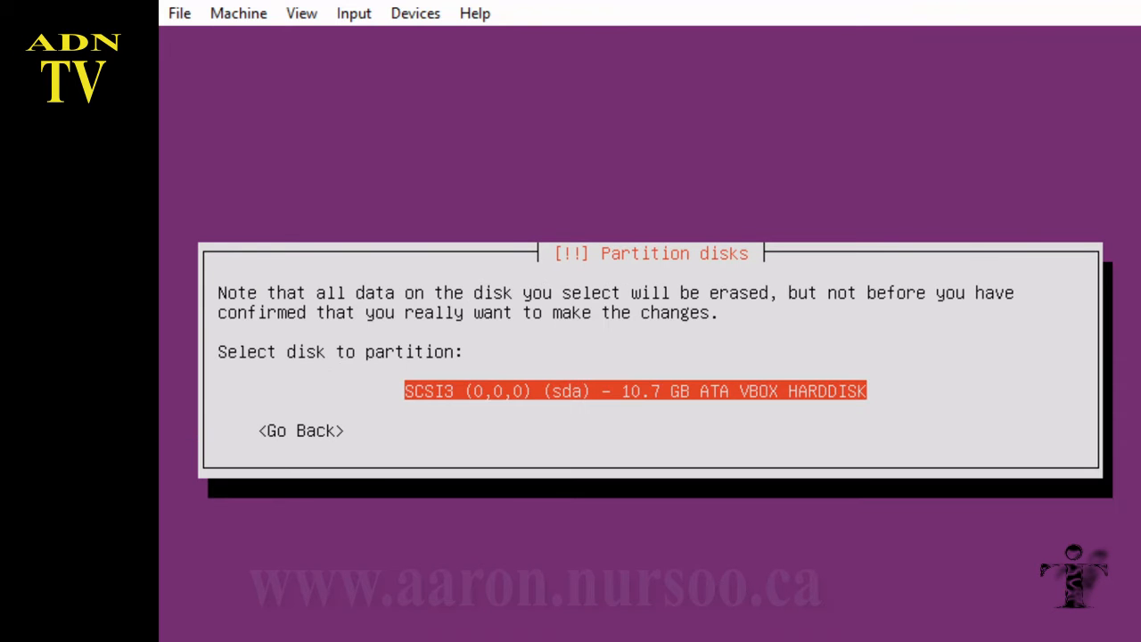
pyautogui.press('Return')
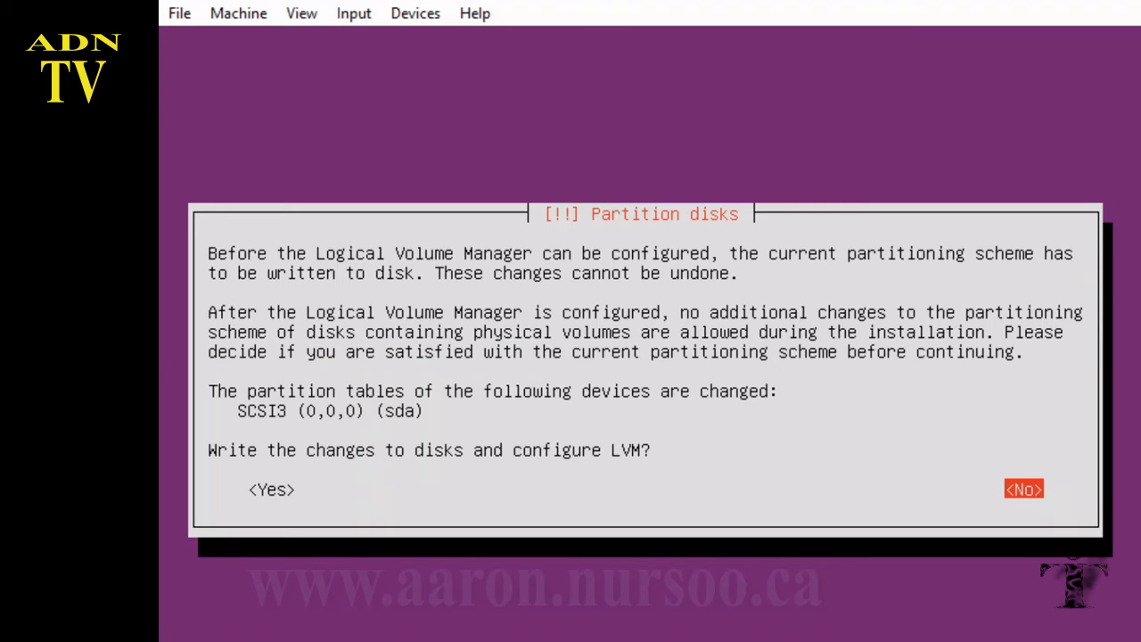
pyautogui.press('Left')
pyautogui.press('Return')
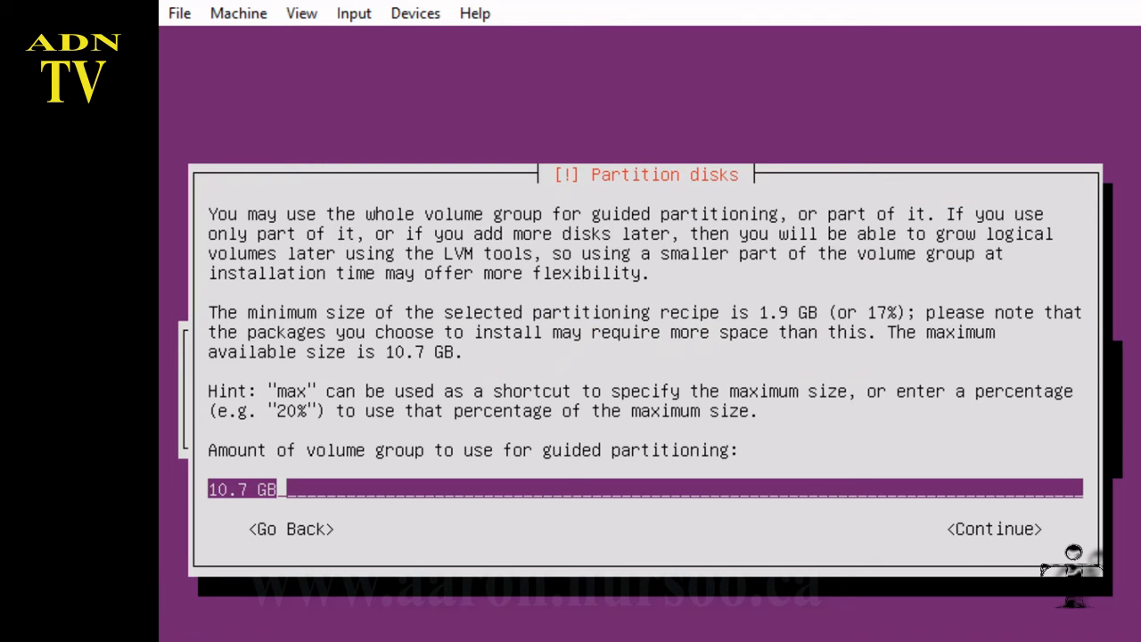
pyautogui.press('Tab')
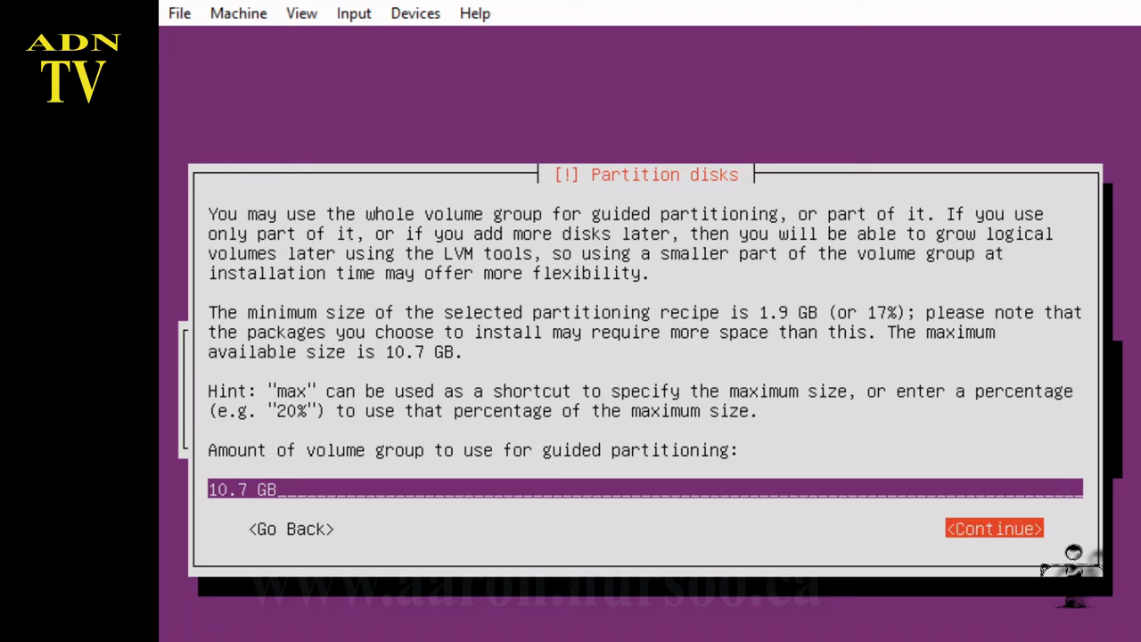
pyautogui.press('Return')
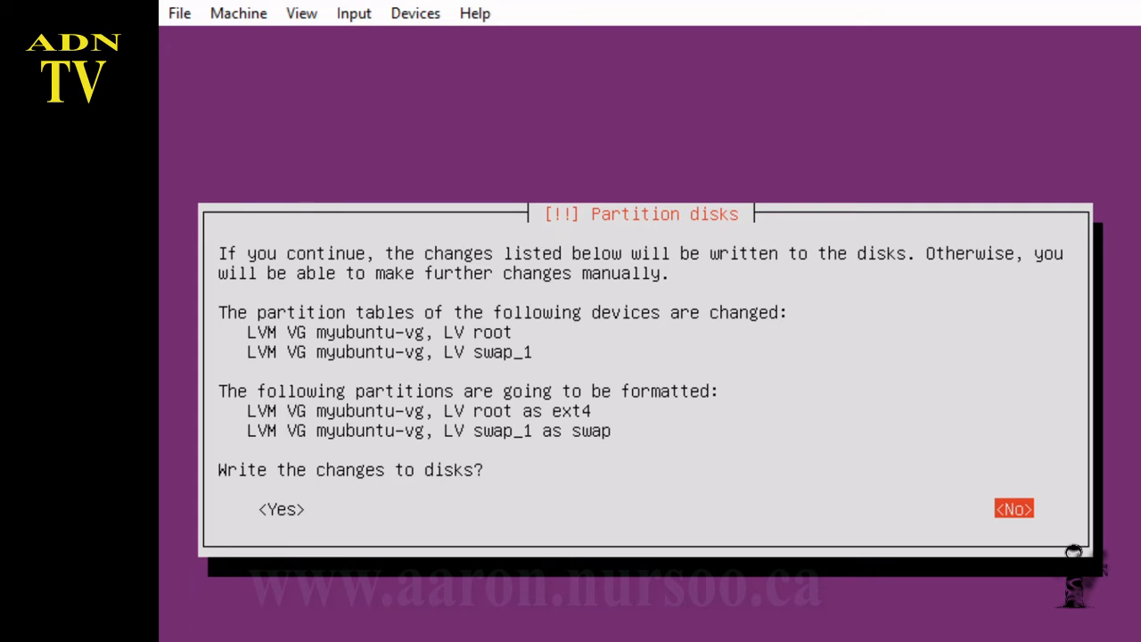
pyautogui.press('Tab')
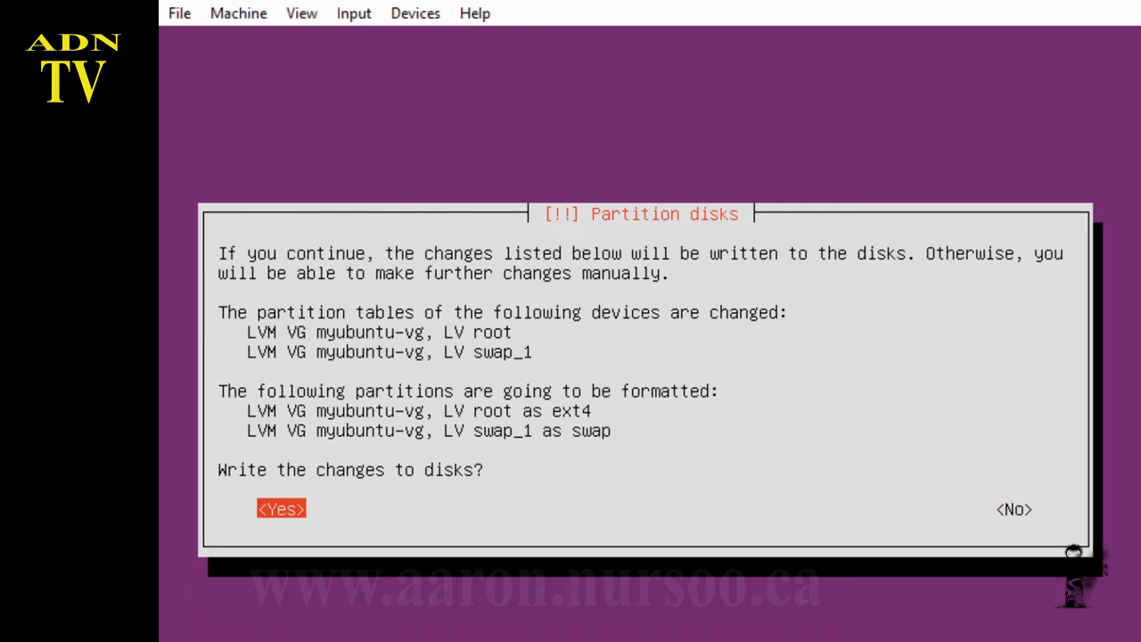
pyautogui.press('Return')
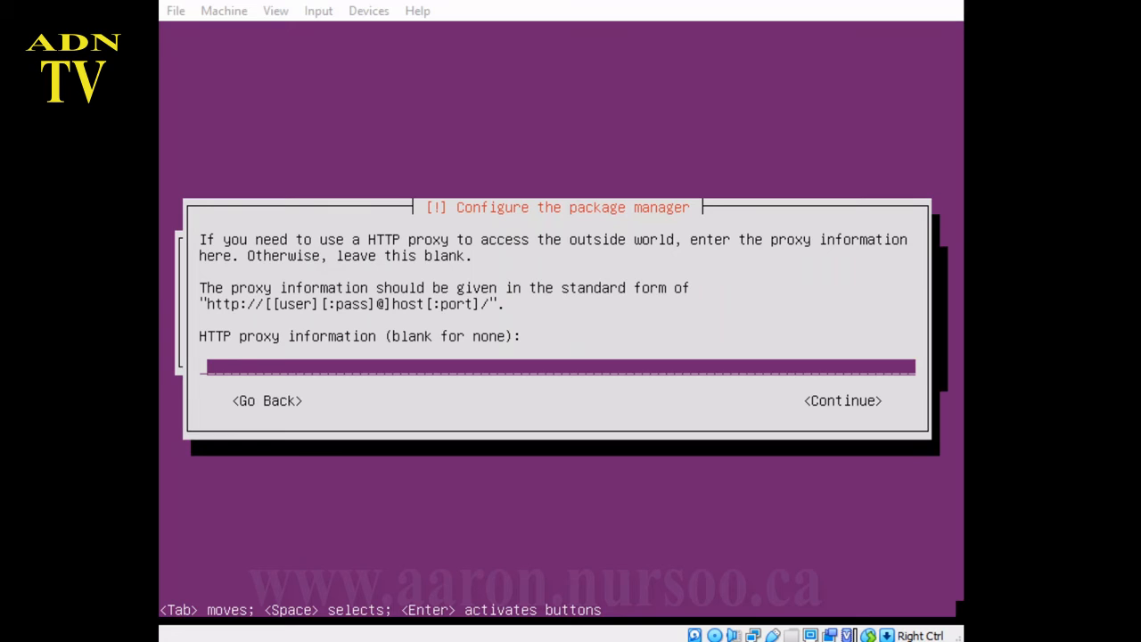
# Step: Leave the HTTP proxy field blank and continue package manager setup
pyautogui.press('Tab')
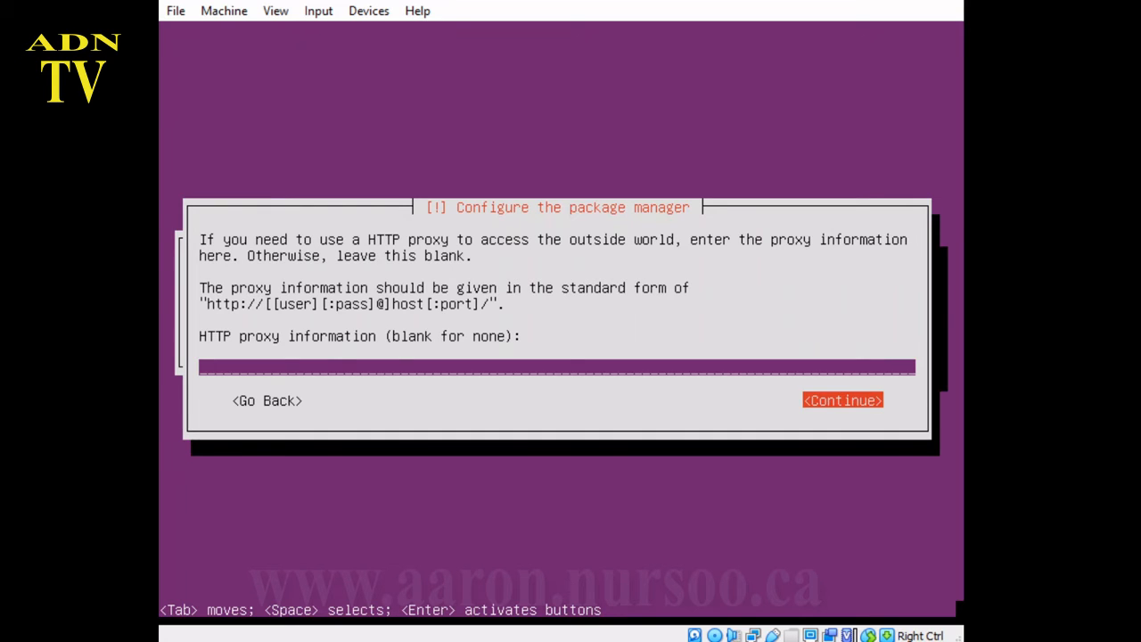
pyautogui.press('Return')
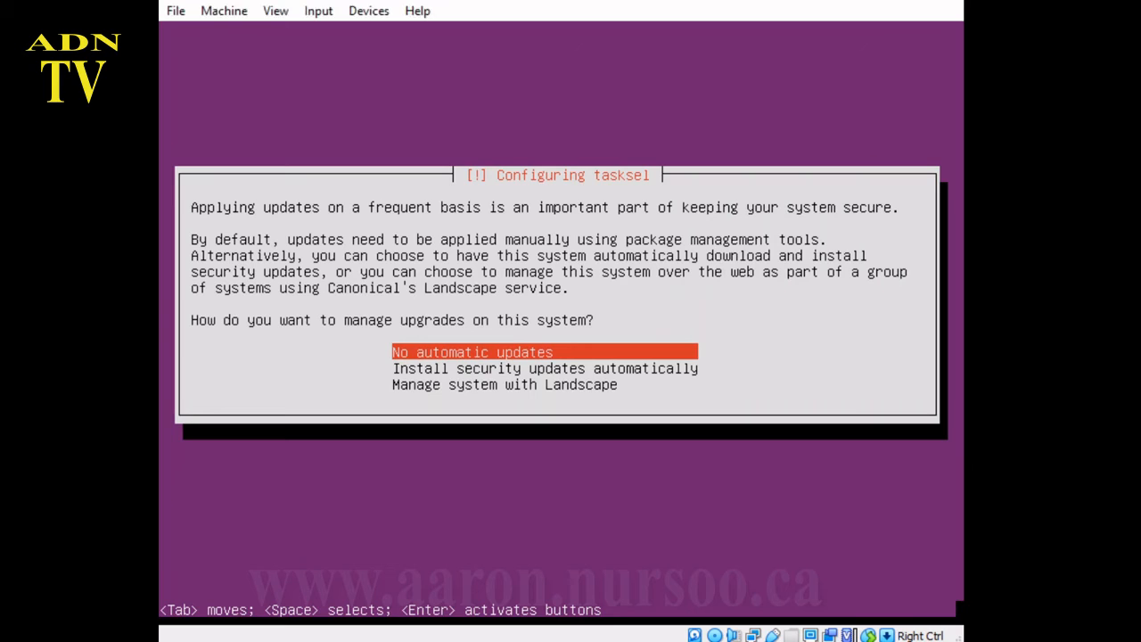
# Step: Choose automatic security updates and install no extra software collections
pyautogui.press('Down')
pyautogui.press('Return')
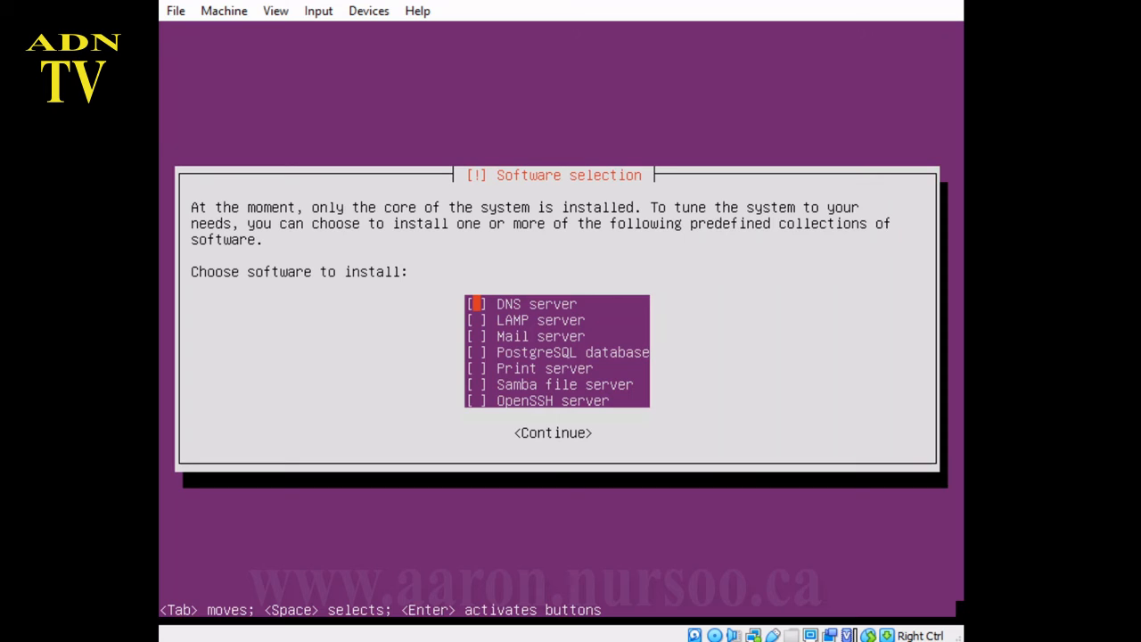
pyautogui.press('Tab')
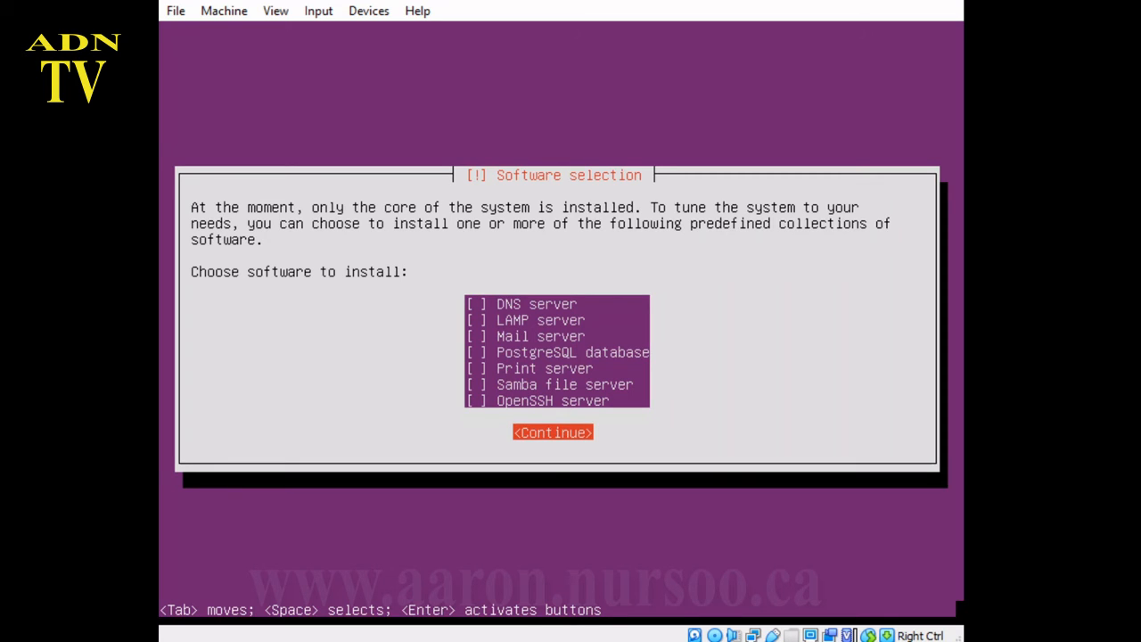
pyautogui.press('Return')
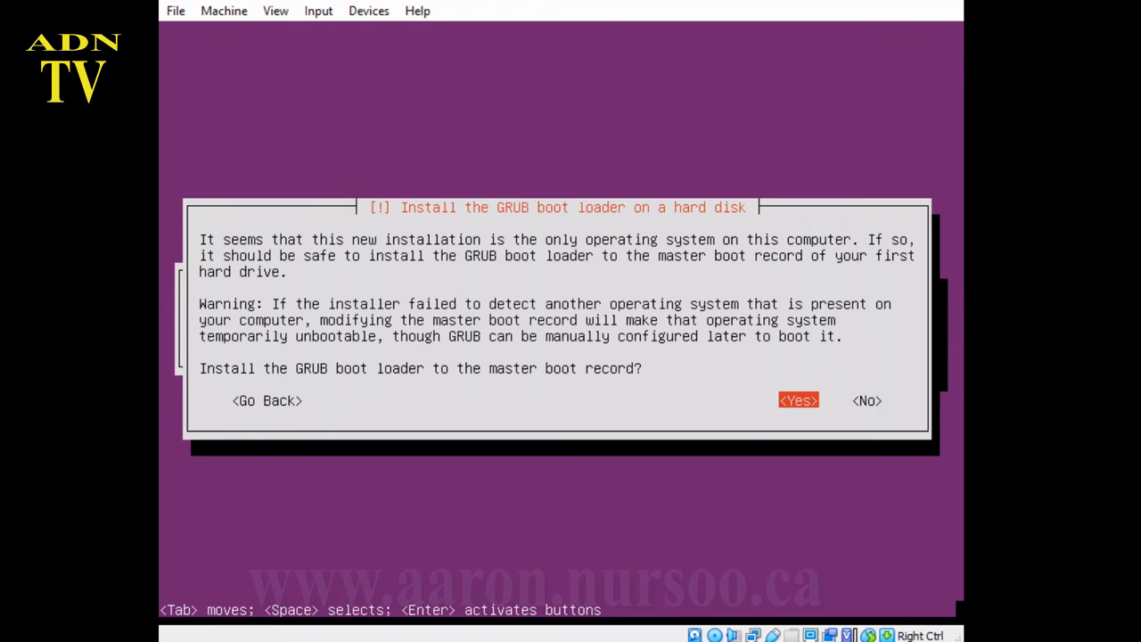
# Step: Accept installing GRUB to the master boot record
pyautogui.press('Return')
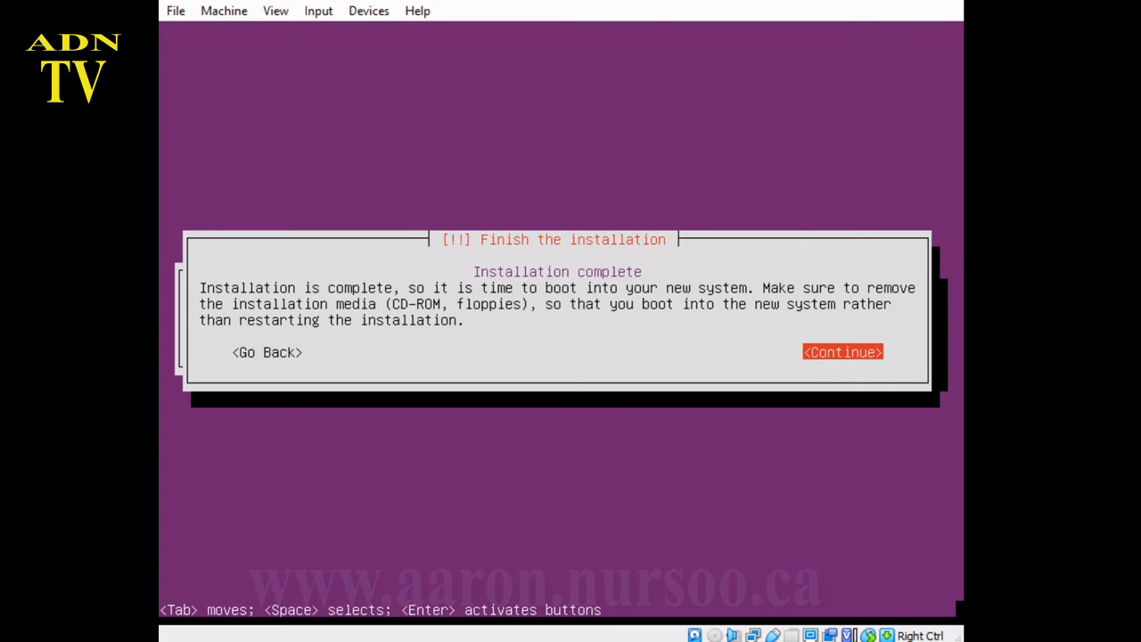
# Step: Continue past Installation complete and let the VM reboot to the myubuntu login prompt
pyautogui.press('Return')
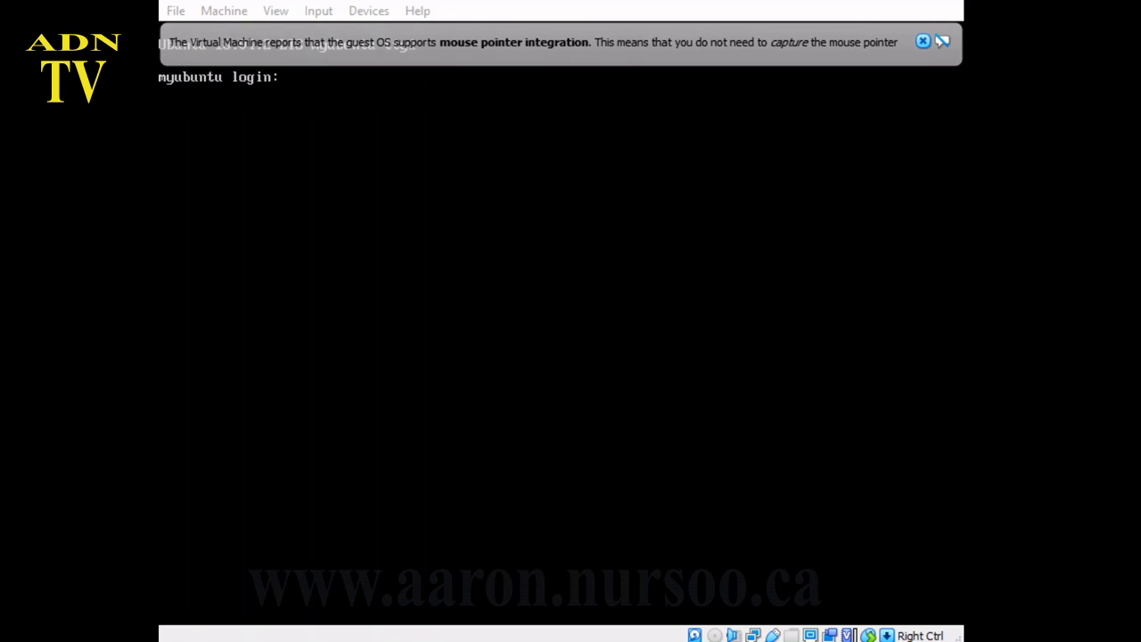
# Step: Dismiss the mouse integration notice and log in to the server with the user account and password
pyautogui.click(925, 41)
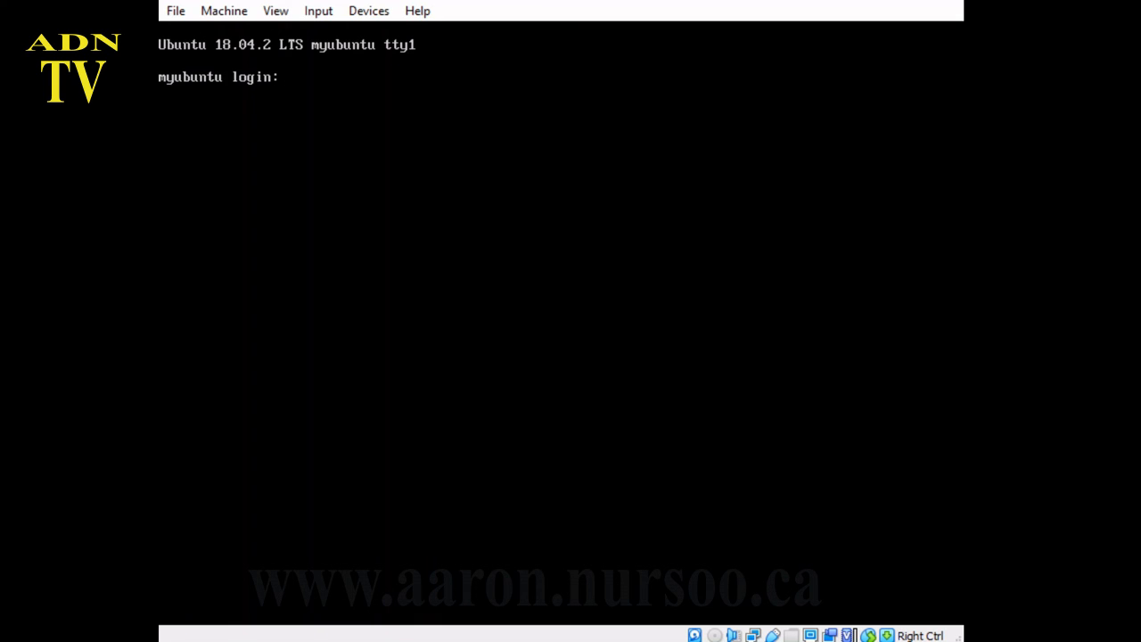
pyautogui.write('ubuntuuser')
pyautogui.press('Return')
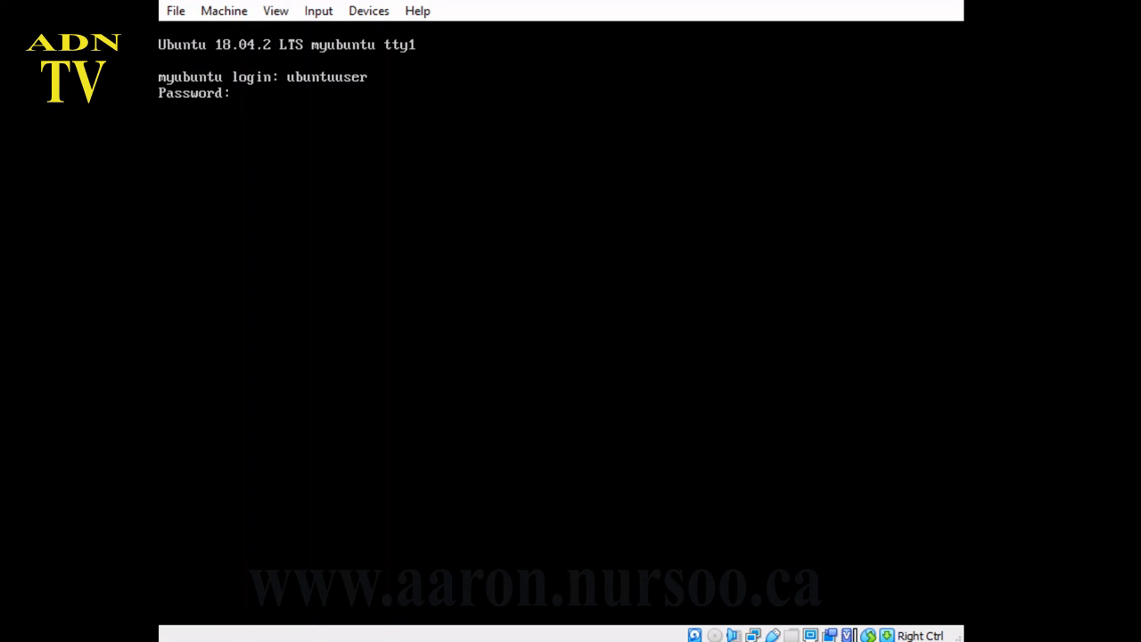
pyautogui.press('Return')
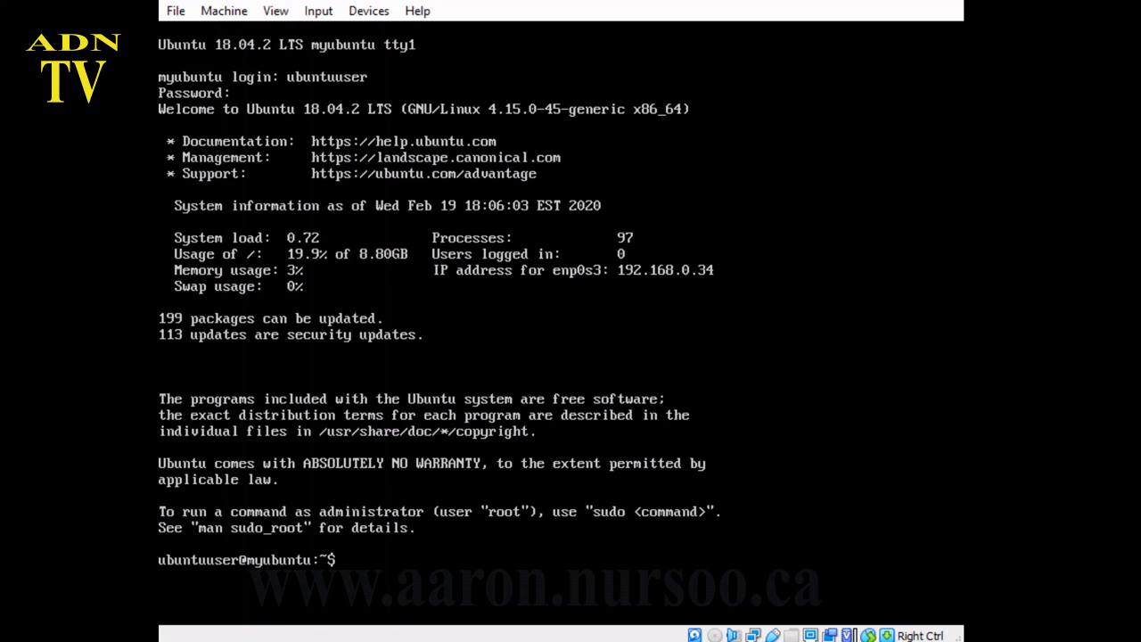
# Step: Run 'sudo apt-get update' with the sudo password, then recall it and trim it to 'sudo apt-get up'
pyautogui.write('sudo apt-get update')
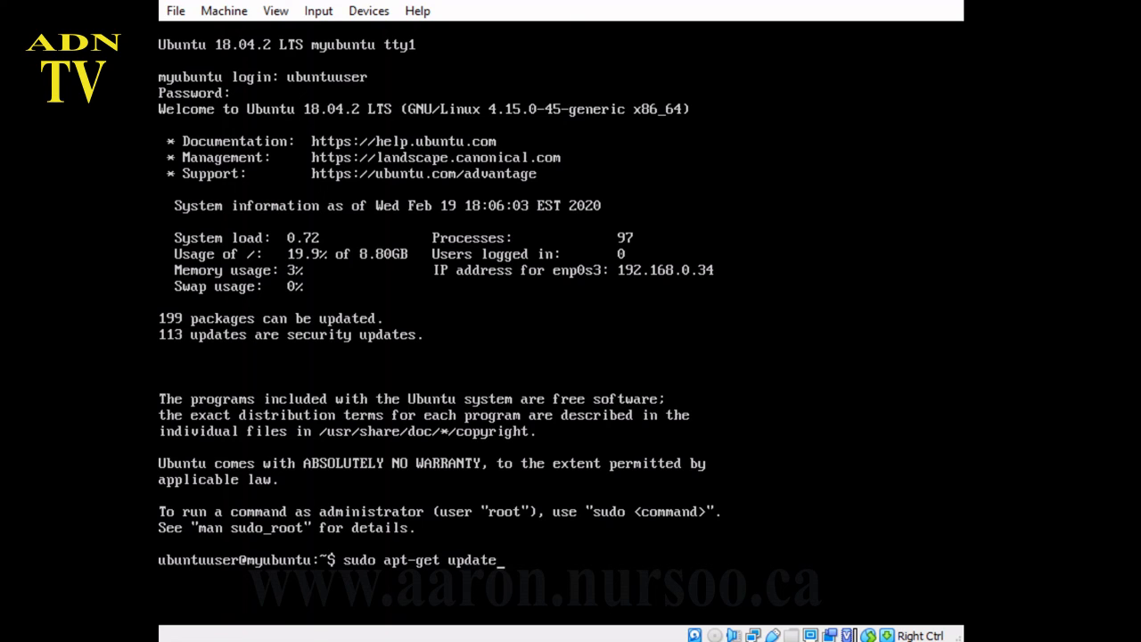
pyautogui.press('Return')
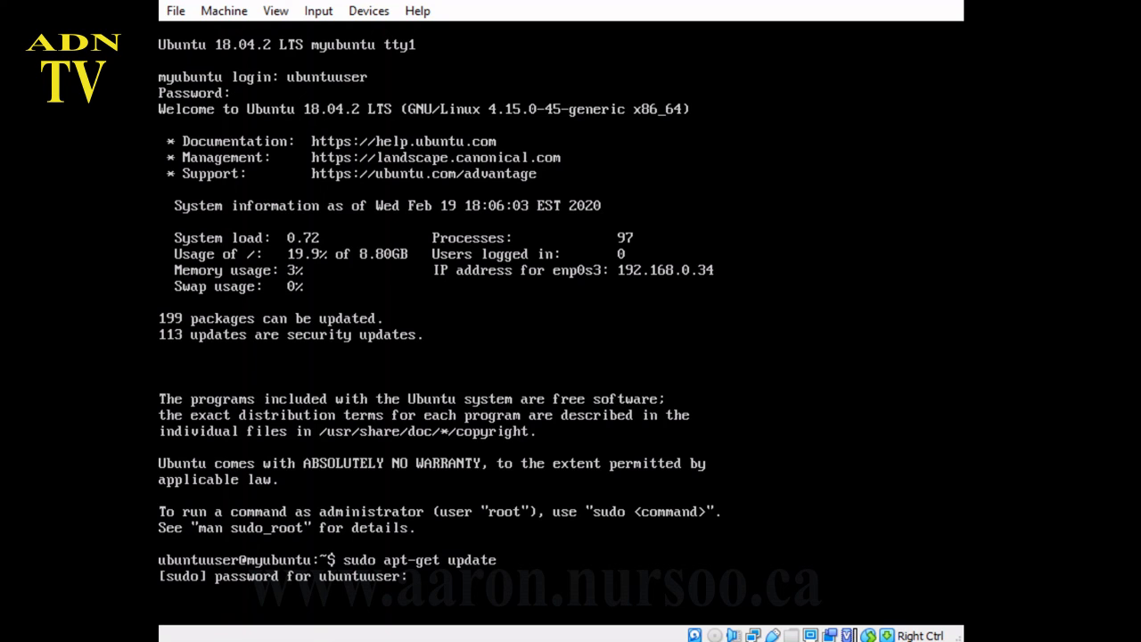
pyautogui.press('Return')
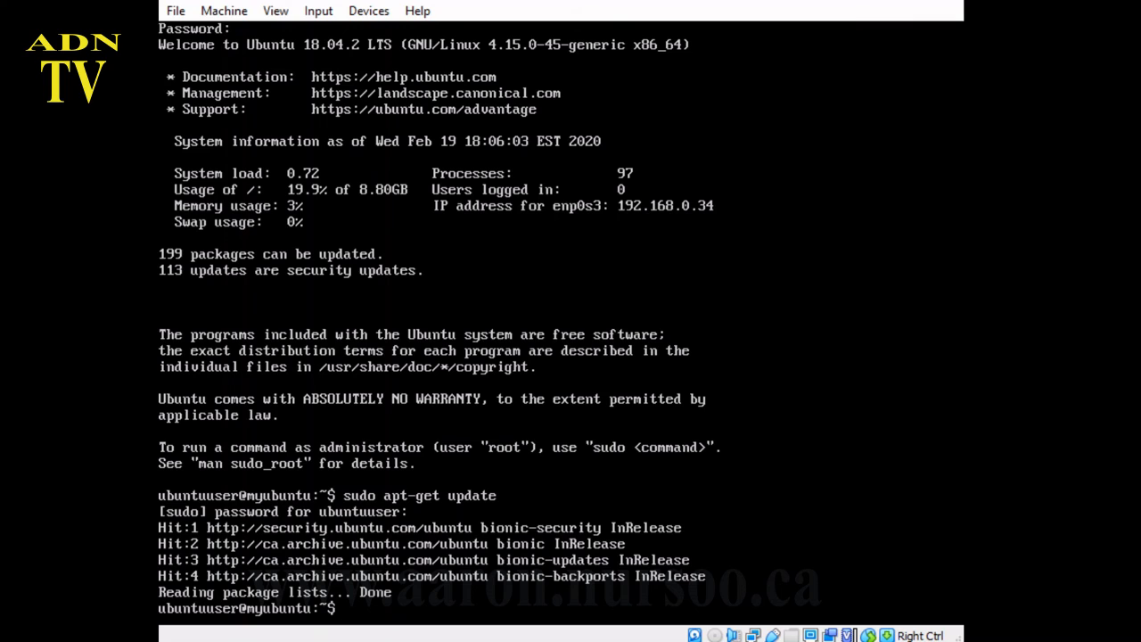
pyautogui.press('Up')
pyautogui.press('BackSpace')
pyautogui.press('BackSpace')
pyautogui.press('BackSpace')
pyautogui.press('BackSpace')
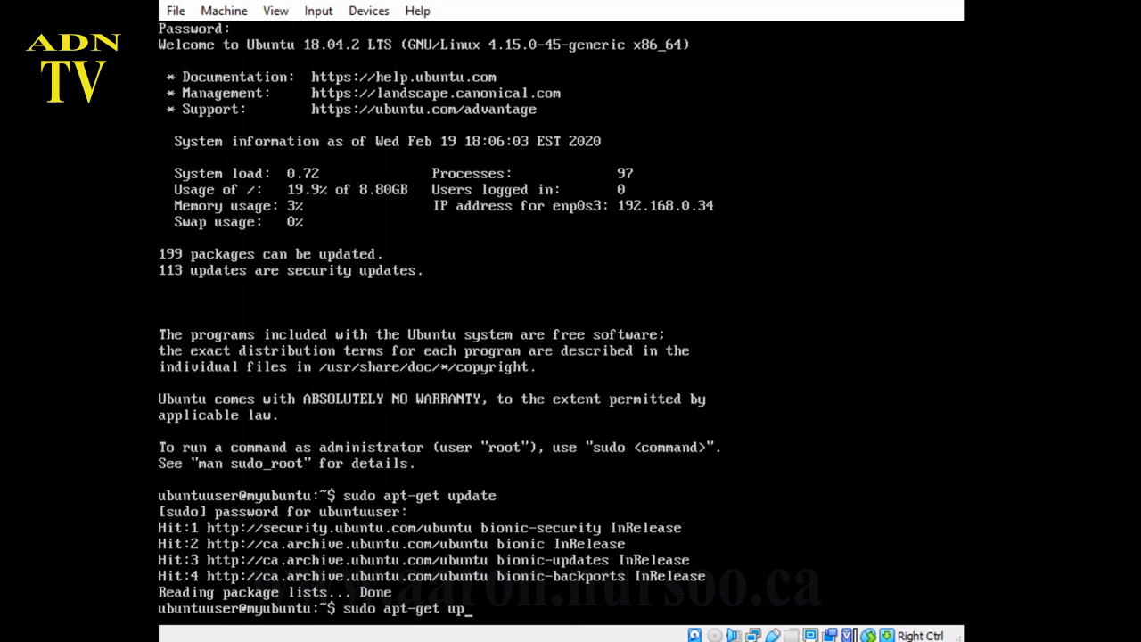
# Step: Complete and run 'sudo apt-get upgrade', answering y to download the 191 upgraded packages
pyautogui.write('rade')
pyautogui.press('Return')
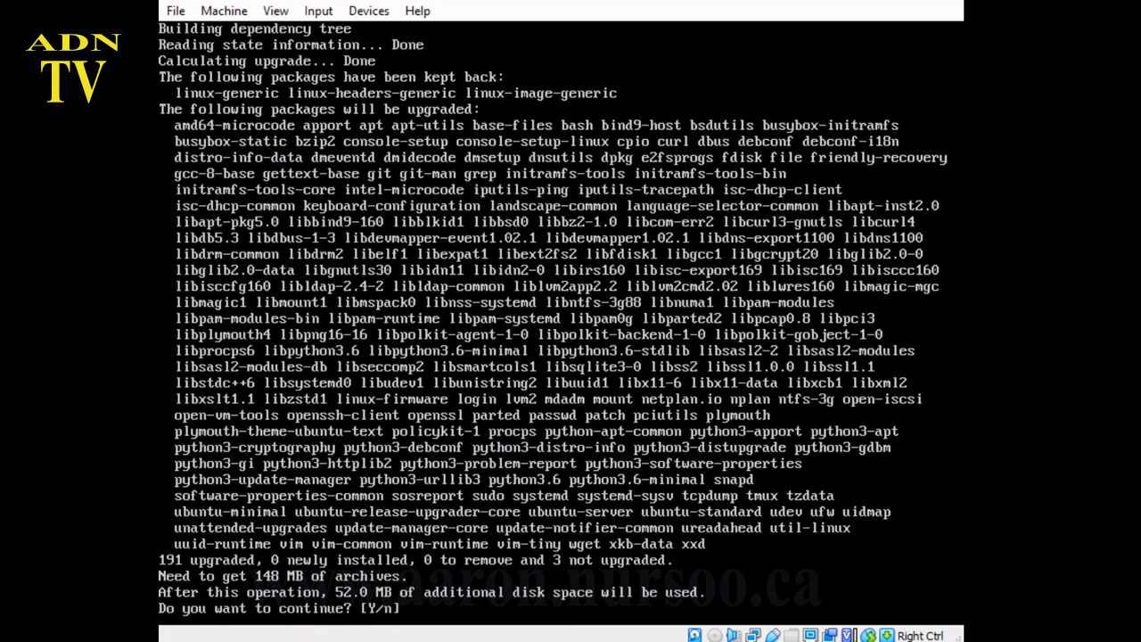
pyautogui.write('y')
pyautogui.press('Return')
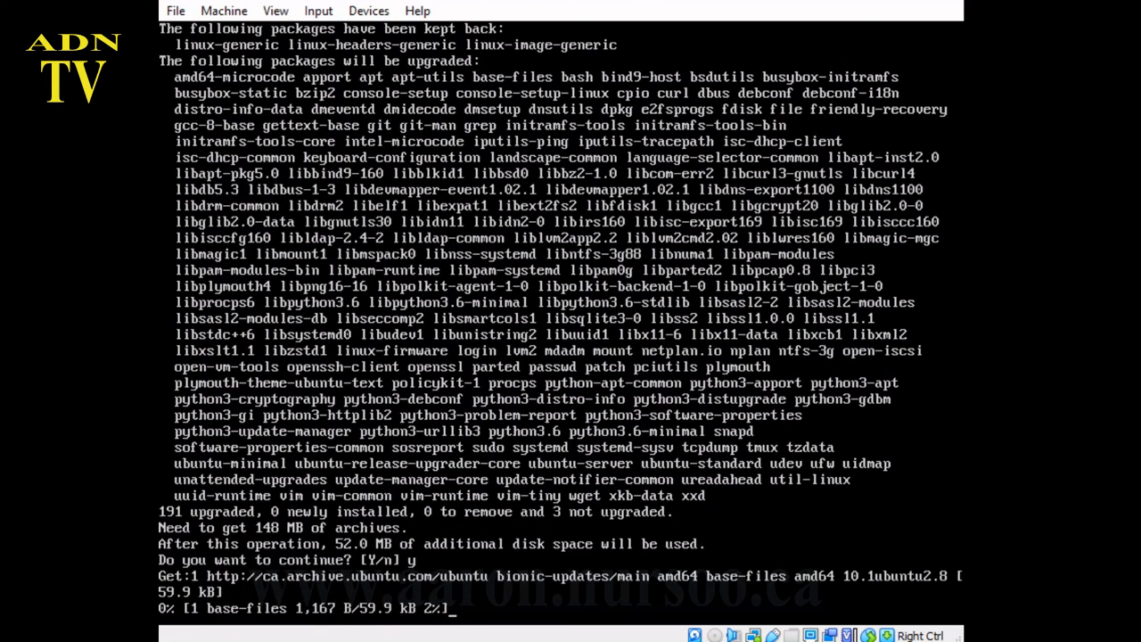